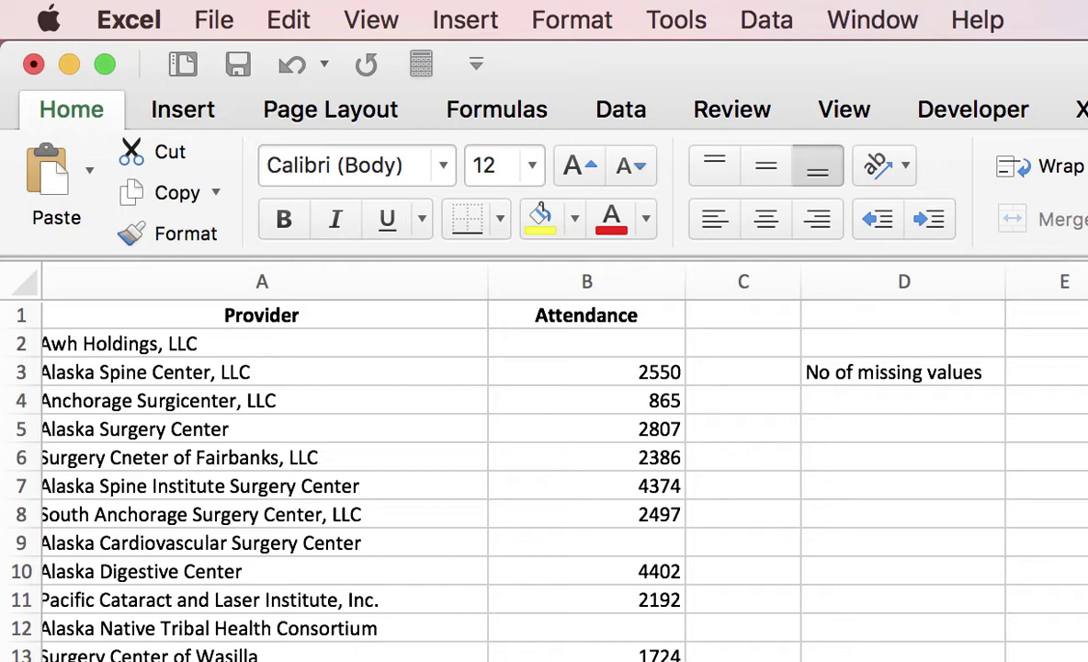
Show the formula bar above the attendance worksheet
{"action": "left_click", "coordinate": [573, 287]}
{"action": "left_click", "coordinate": [377, 22]}
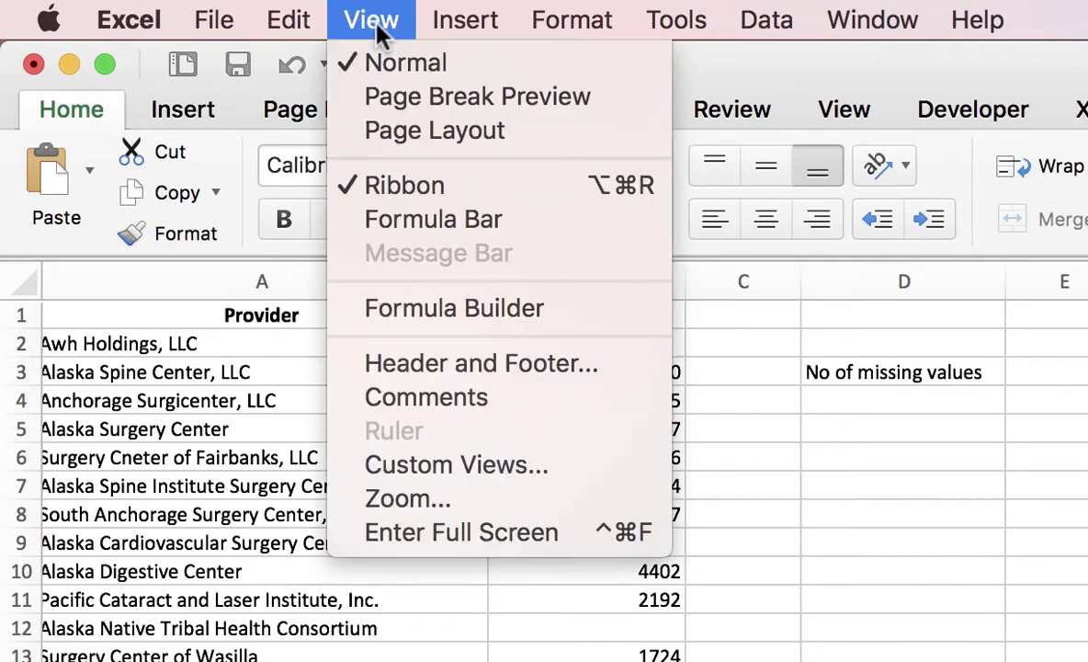
{"action": "left_click", "coordinate": [473, 229]}
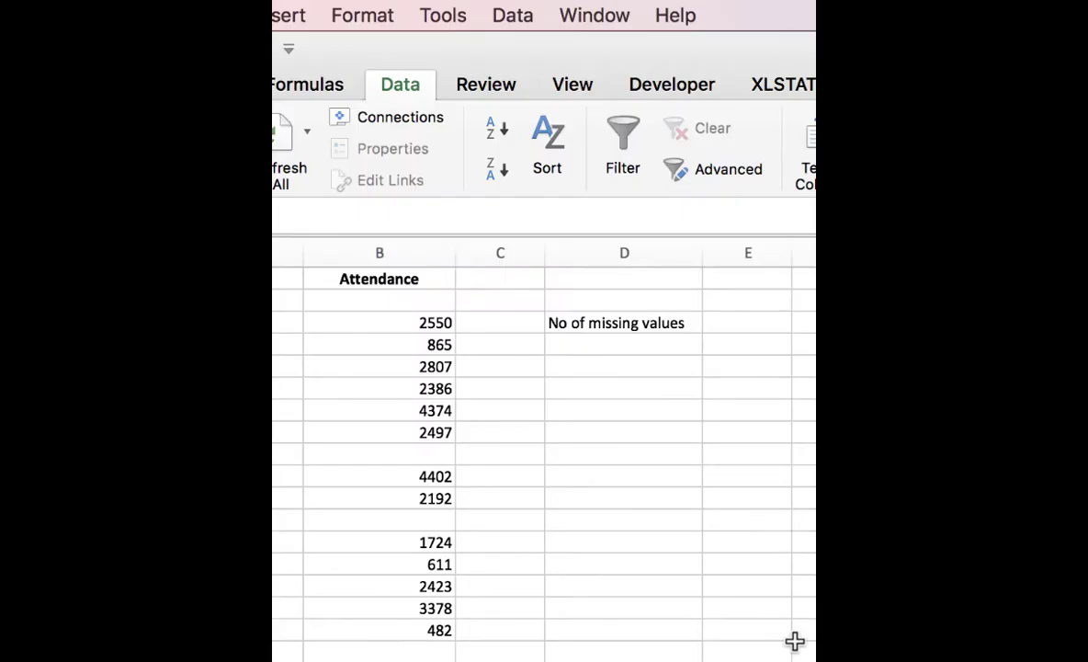
Enable the Analysis ToolPak add-in for Excel
{"action": "left_click", "coordinate": [444, 15]}
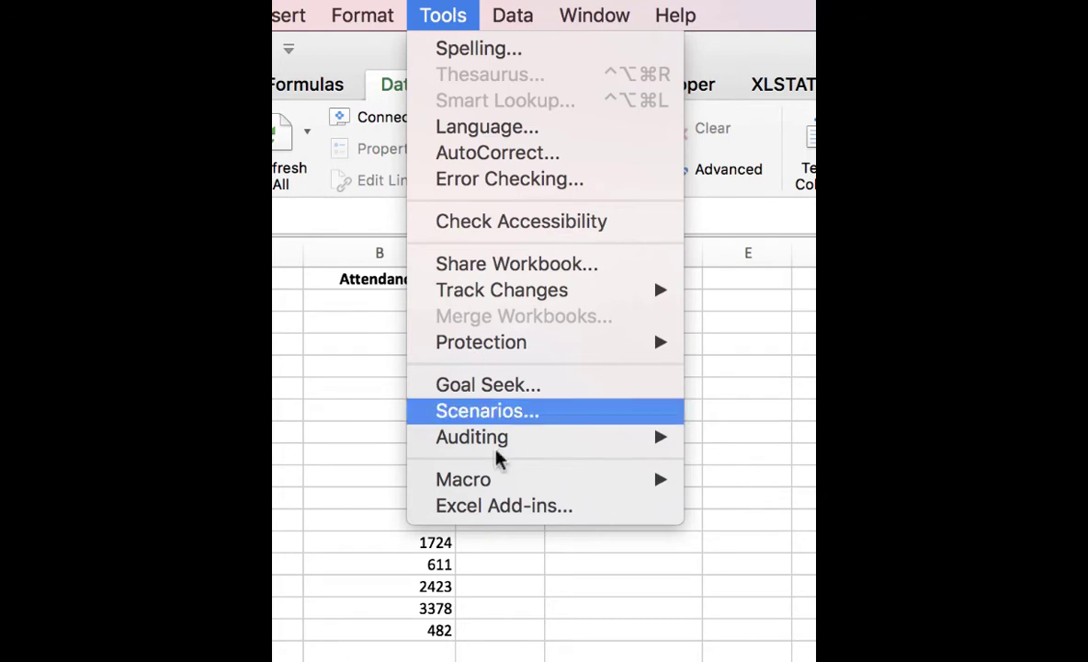
{"action": "left_click", "coordinate": [503, 507]}
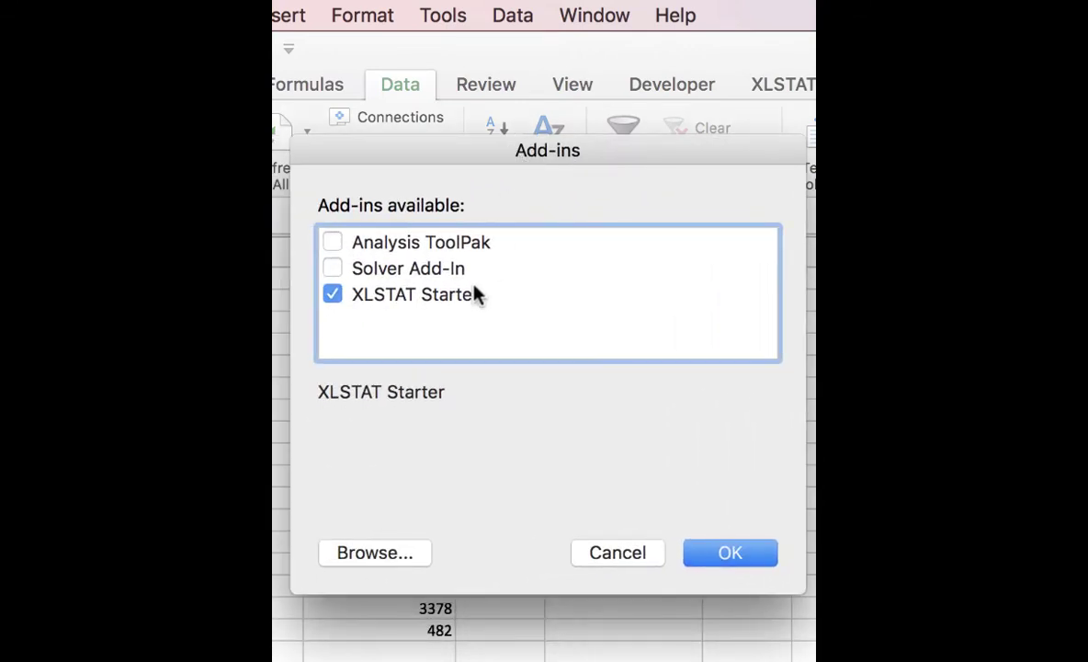
{"action": "left_click", "coordinate": [332, 243]}
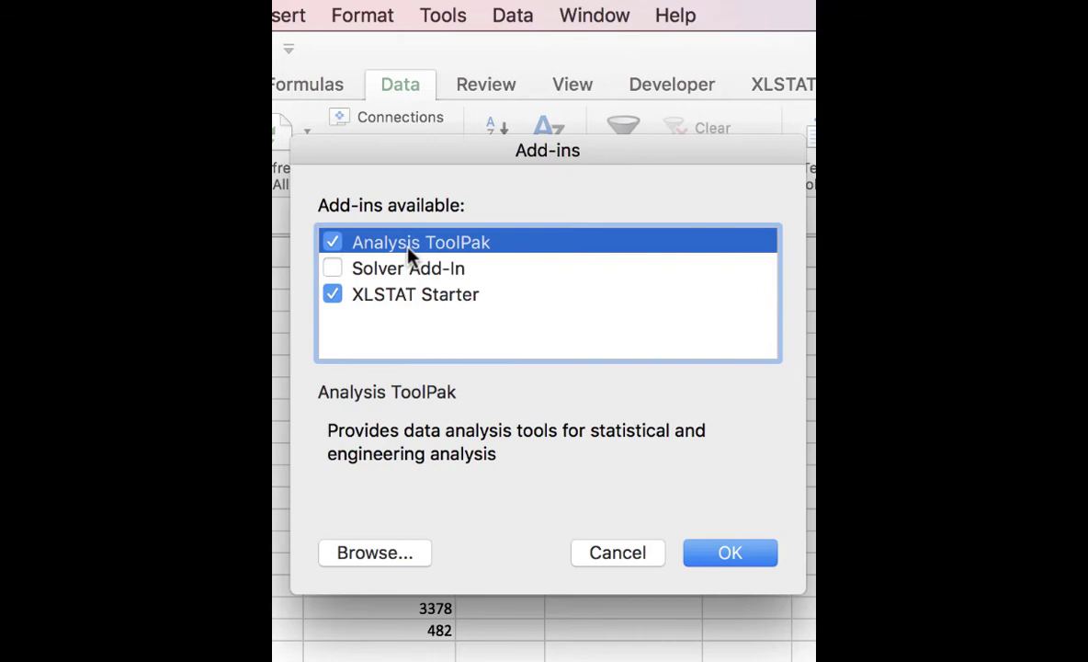
{"action": "left_click", "coordinate": [733, 549]}
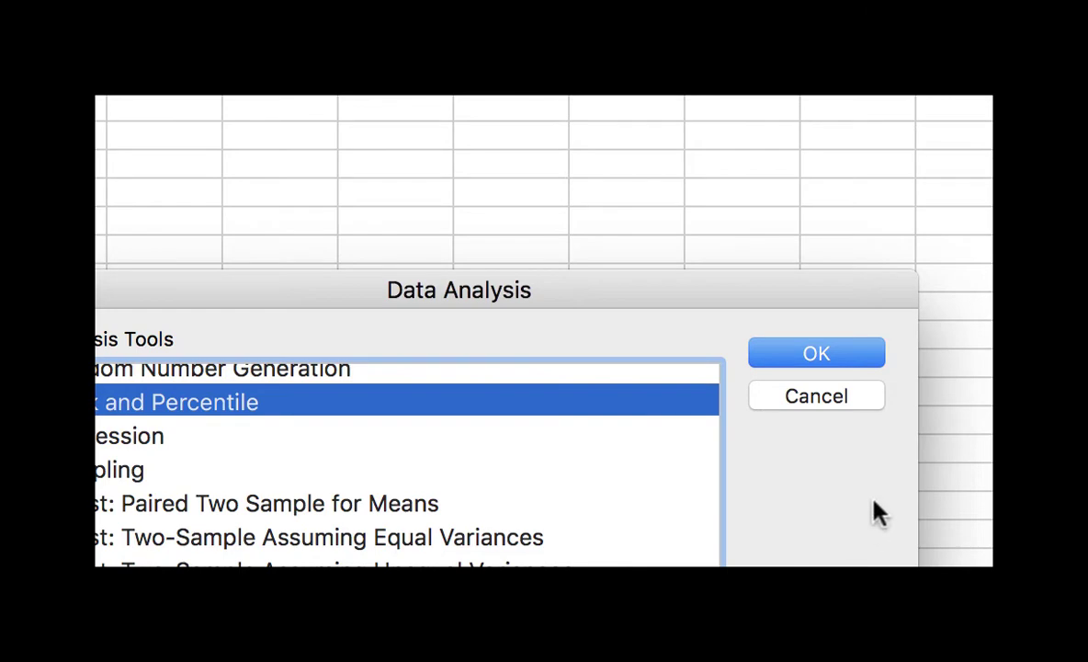
Examine the full list of analysis tools offered in the Data Analysis dialog
{"action": "left_click_drag", "start_coordinate": [619, 287], "coordinate": [708, 146]}
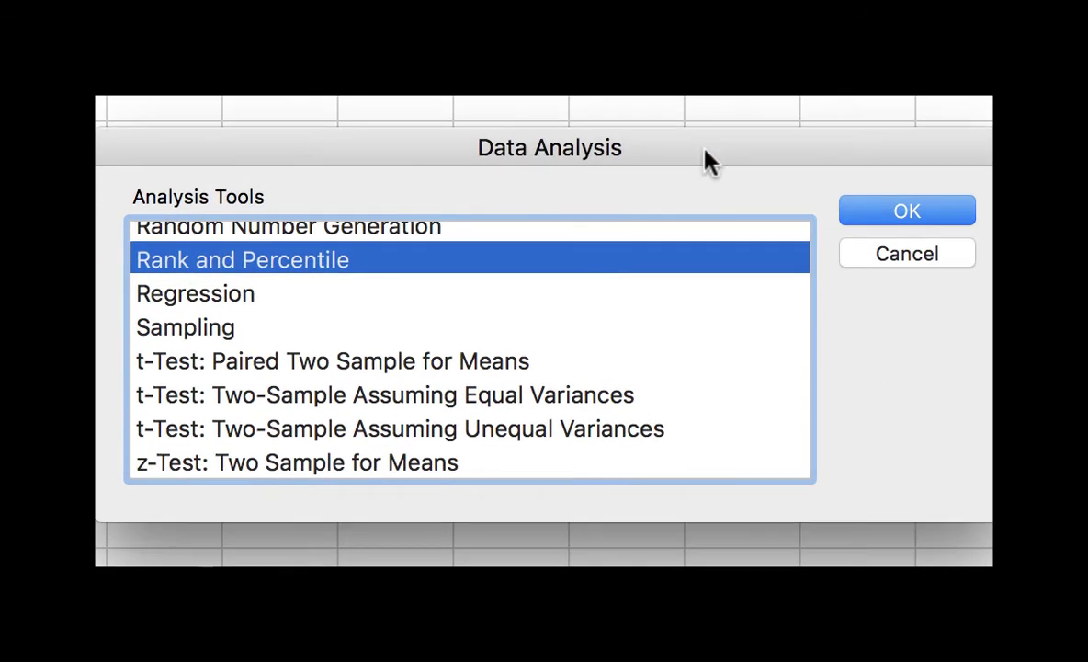
{"action": "scroll", "coordinate": [503, 299], "scroll_direction": "up", "scroll_amount": 10}
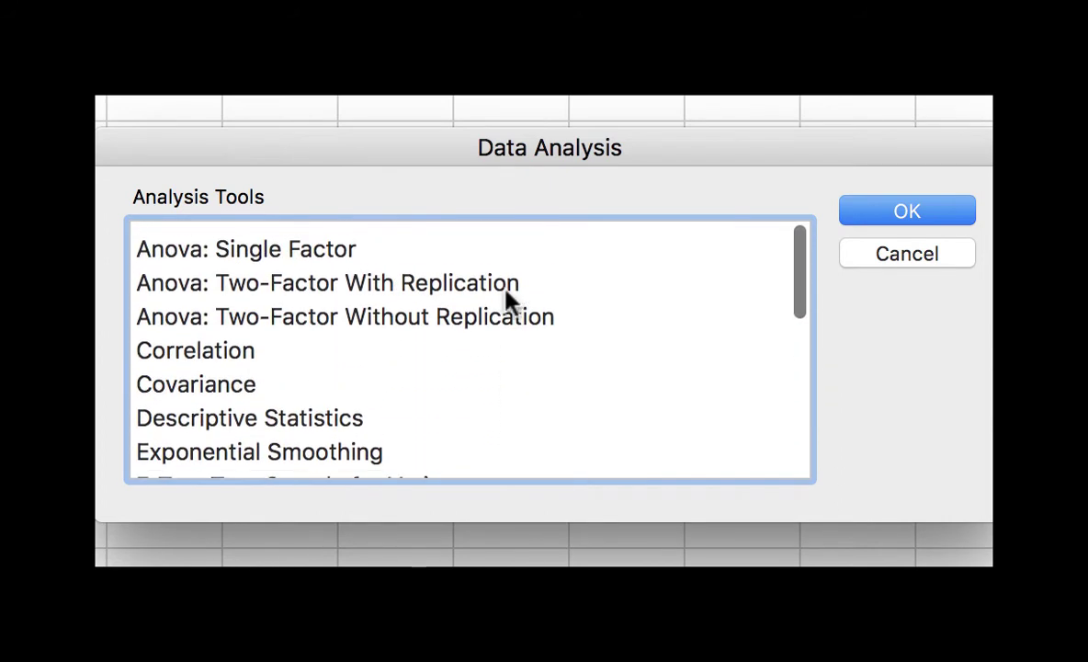
{"action": "scroll", "coordinate": [505, 294], "scroll_direction": "down", "scroll_amount": 10}
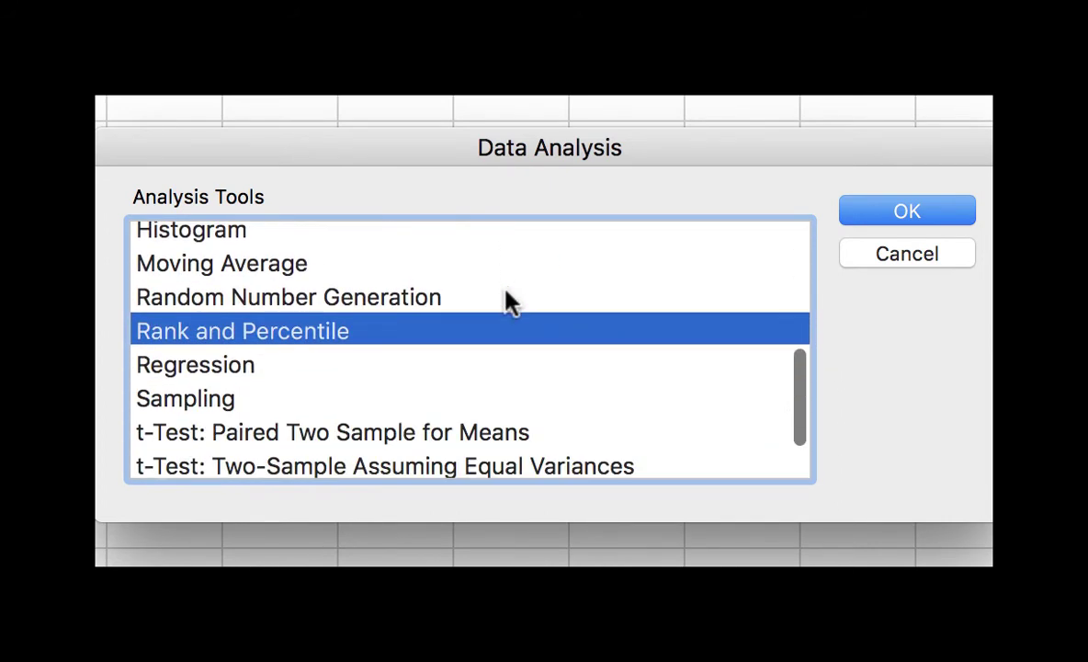
{"action": "scroll", "coordinate": [510, 302], "scroll_direction": "down", "scroll_amount": 3}
{"action": "scroll", "coordinate": [510, 301], "scroll_direction": "up", "scroll_amount": 5}
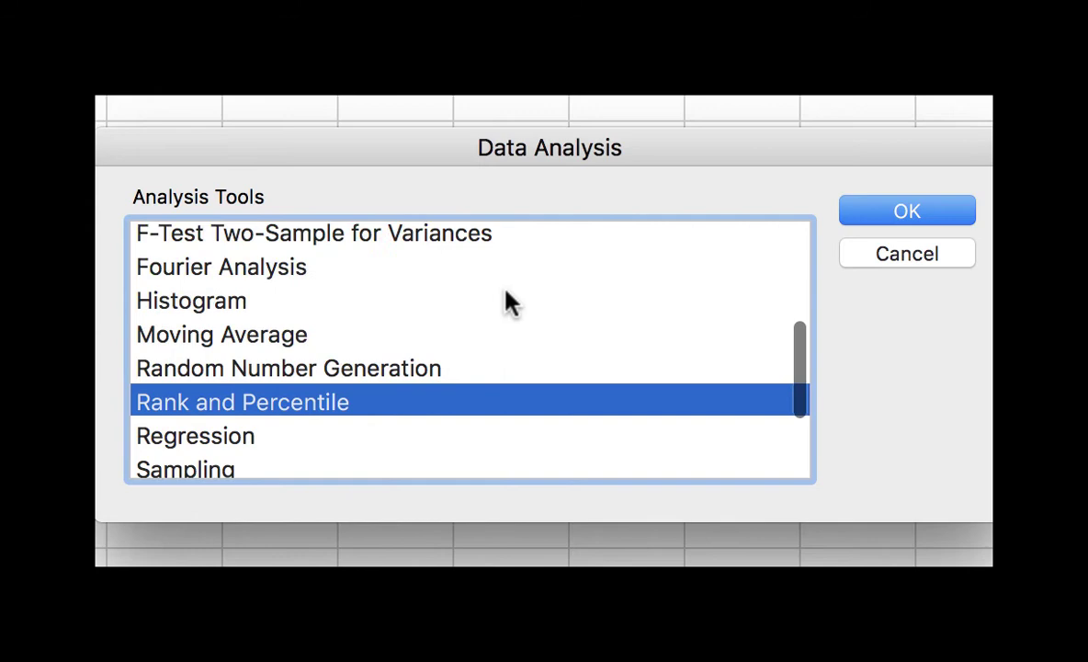
{"action": "scroll", "coordinate": [510, 303], "scroll_direction": "up", "scroll_amount": 4}
{"action": "scroll", "coordinate": [510, 303], "scroll_direction": "down", "scroll_amount": 5}
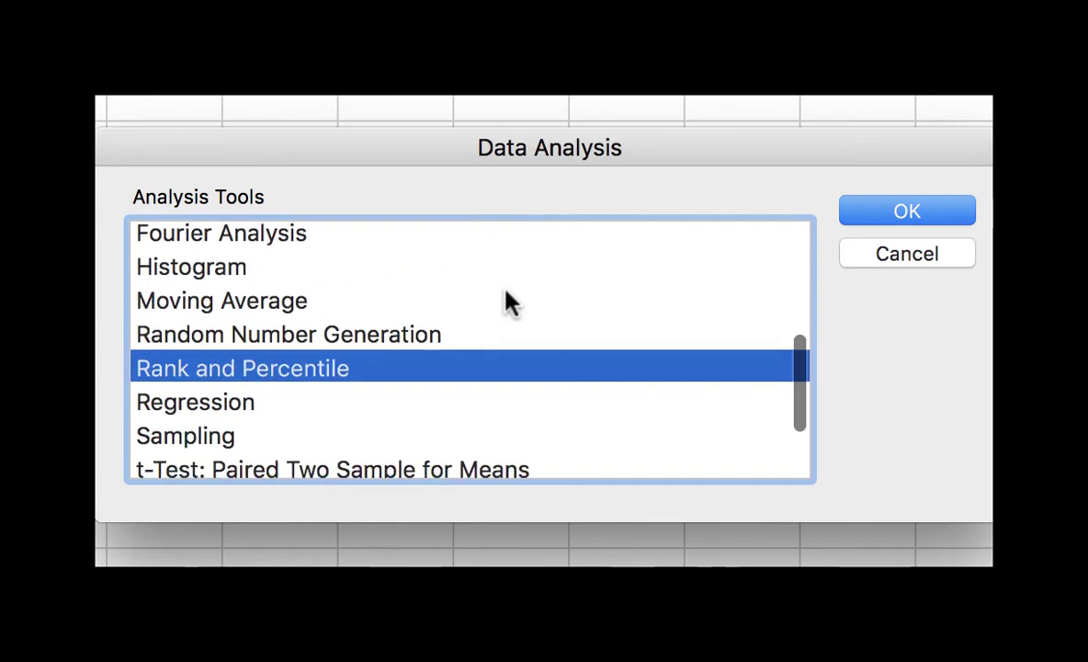
{"action": "scroll", "coordinate": [505, 304], "scroll_direction": "up", "scroll_amount": 5}
{"action": "scroll", "coordinate": [473, 364], "scroll_direction": "down", "scroll_amount": 1}
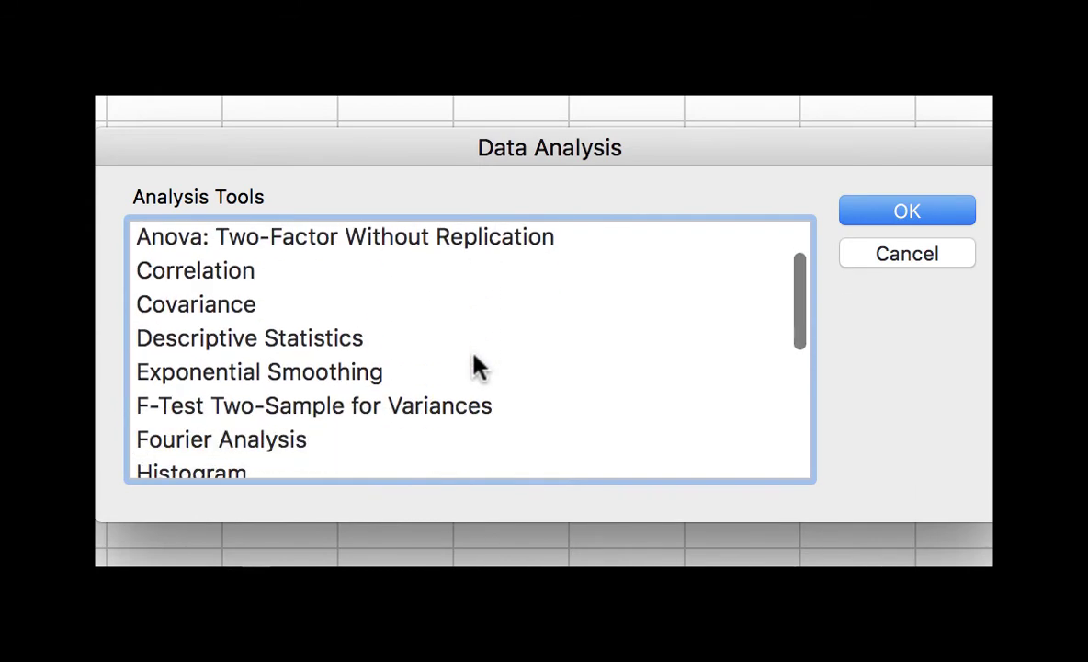
{"action": "scroll", "coordinate": [474, 366], "scroll_direction": "down", "scroll_amount": 3}
{"action": "left_click", "coordinate": [474, 365]}
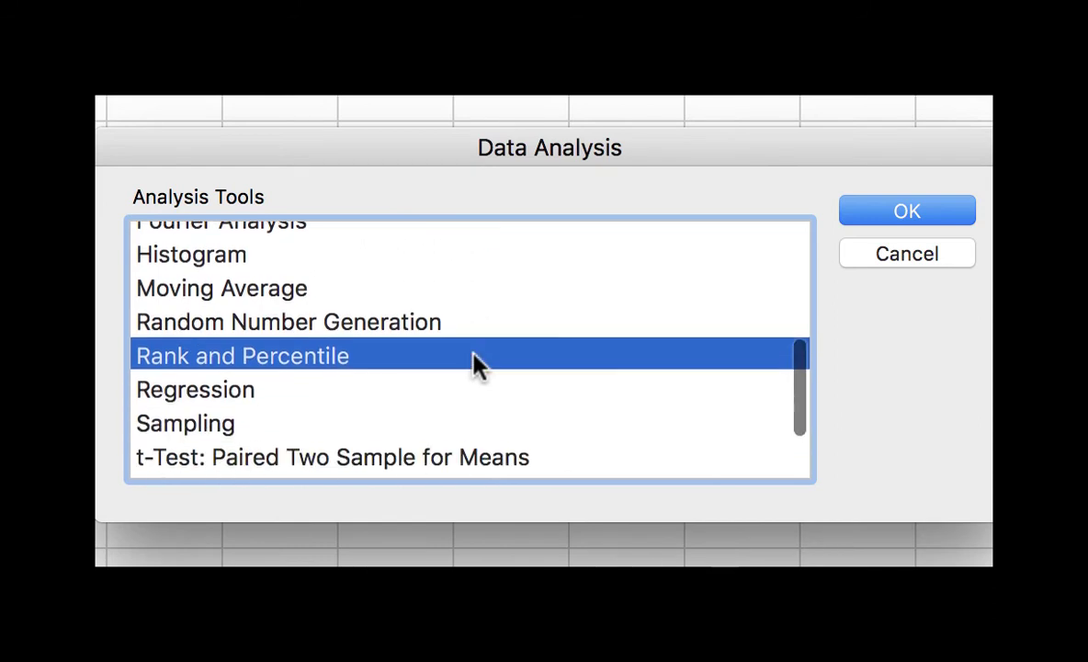
Choose the Descriptive Statistics analysis tool and open its settings
{"action": "scroll", "coordinate": [473, 366], "scroll_direction": "up", "scroll_amount": 5}
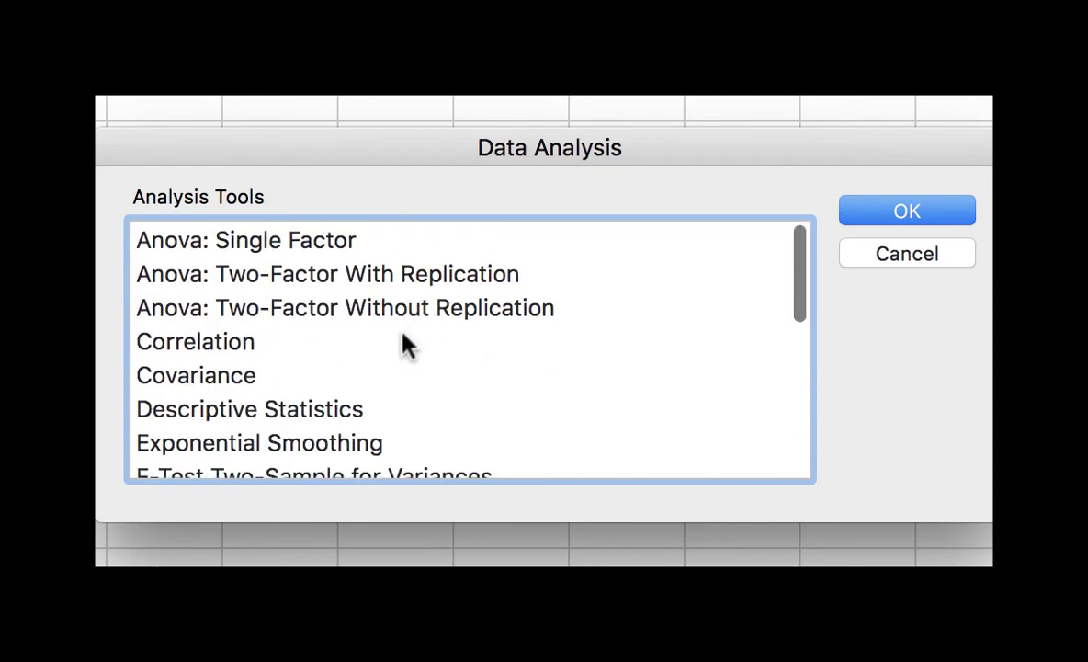
{"action": "left_click", "coordinate": [330, 410]}
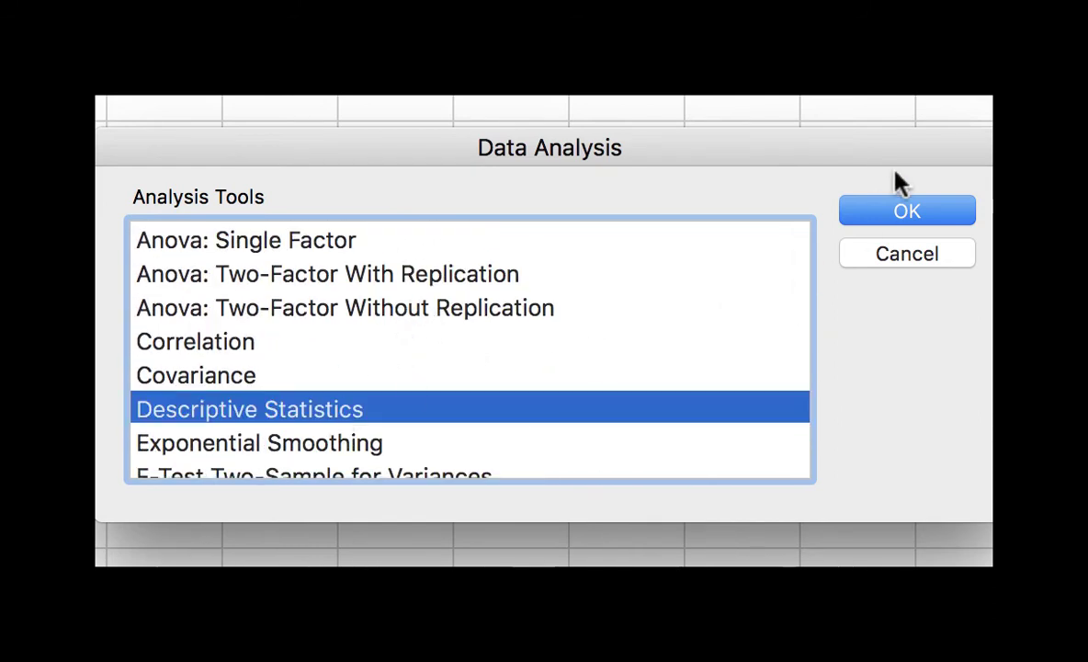
{"action": "left_click", "coordinate": [905, 212]}
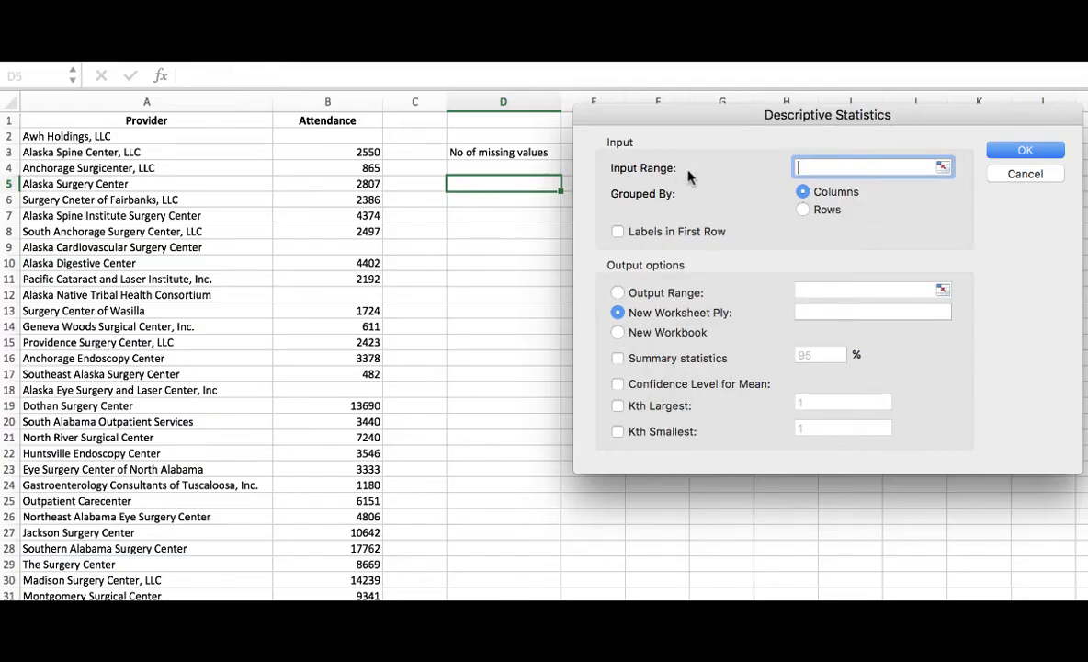
Set the Descriptive Statistics input range to $B:$B, grouped by columns, with labels in the first row
{"action": "left_click", "coordinate": [338, 110]}
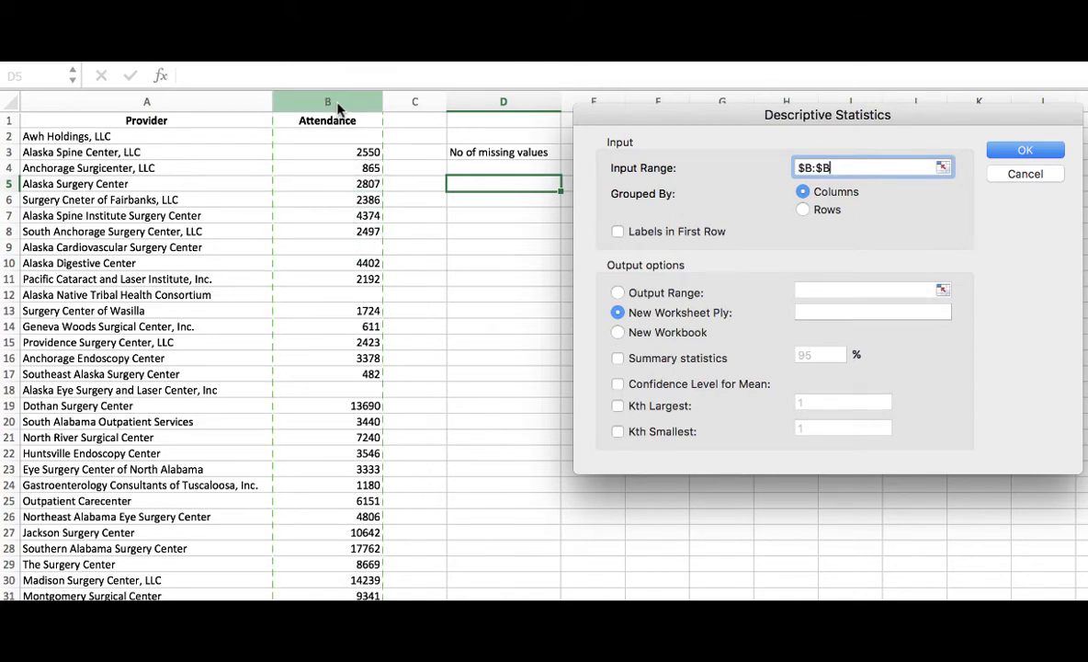
{"action": "left_click", "coordinate": [802, 191]}
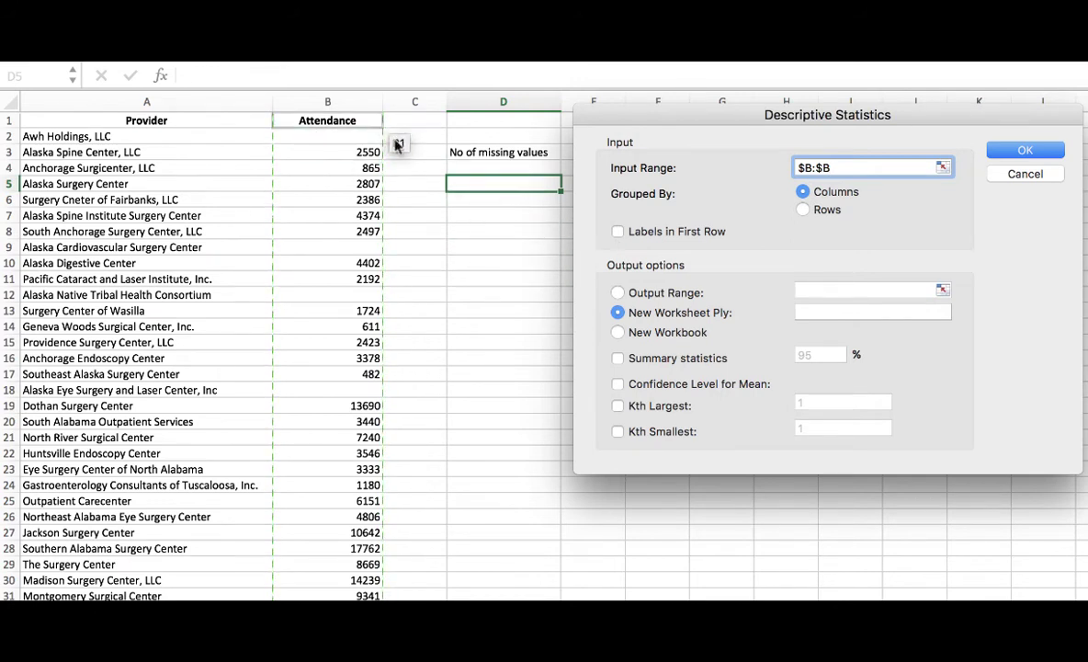
{"action": "left_click", "coordinate": [618, 232]}
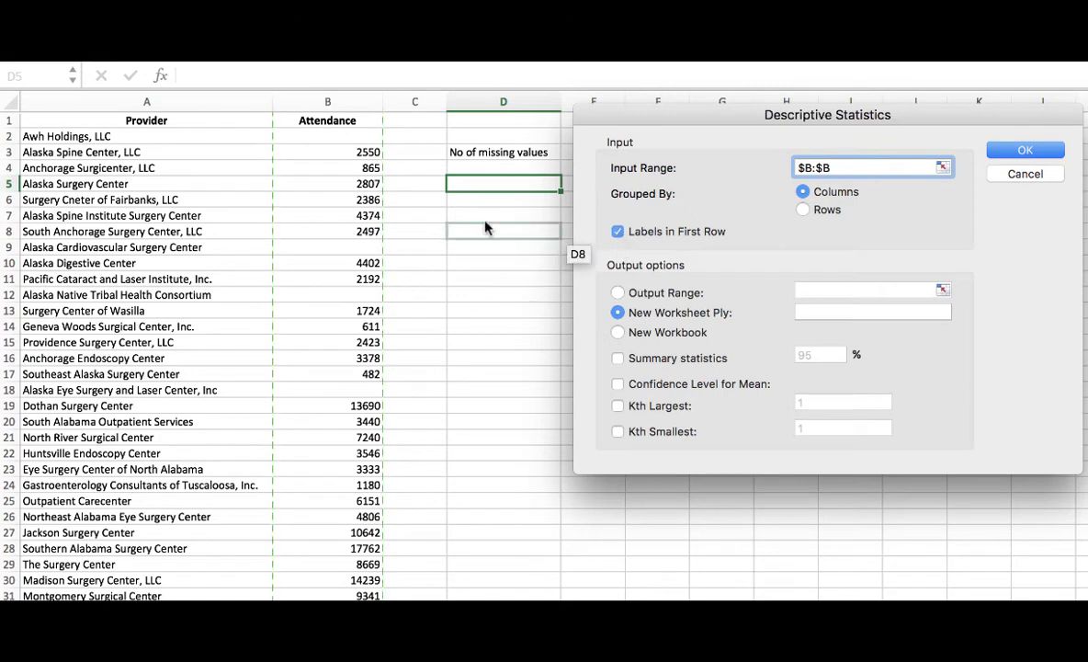
{"action": "left_click", "coordinate": [327, 102]}
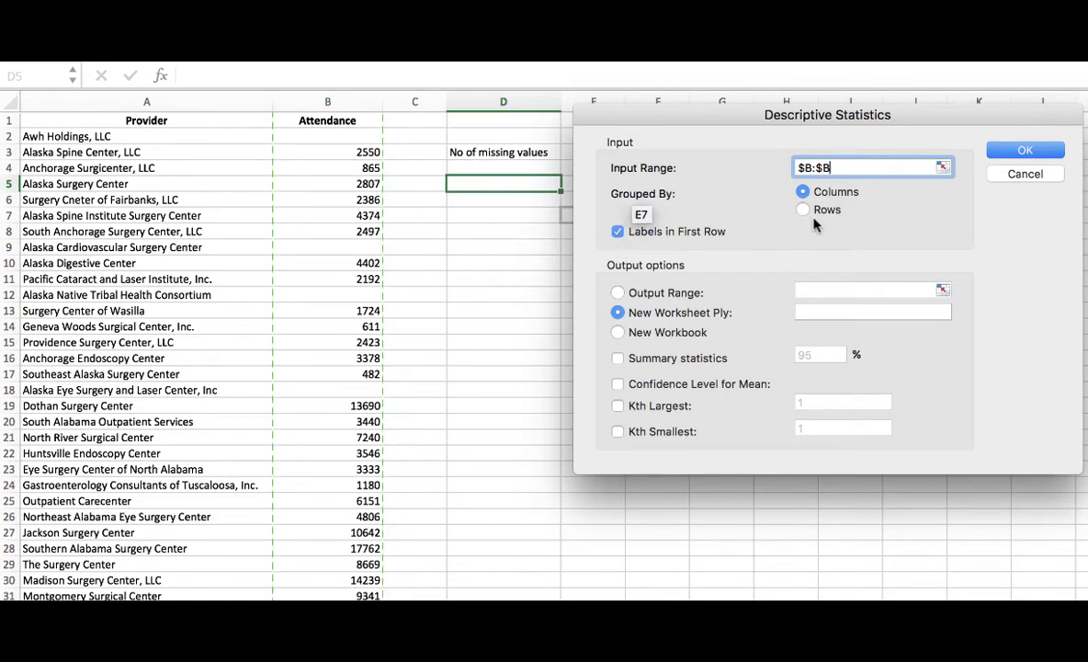
Include summary statistics, set the output range to $D$7:$G$28, and run the Descriptive Statistics analysis
{"action": "left_click", "coordinate": [618, 360]}
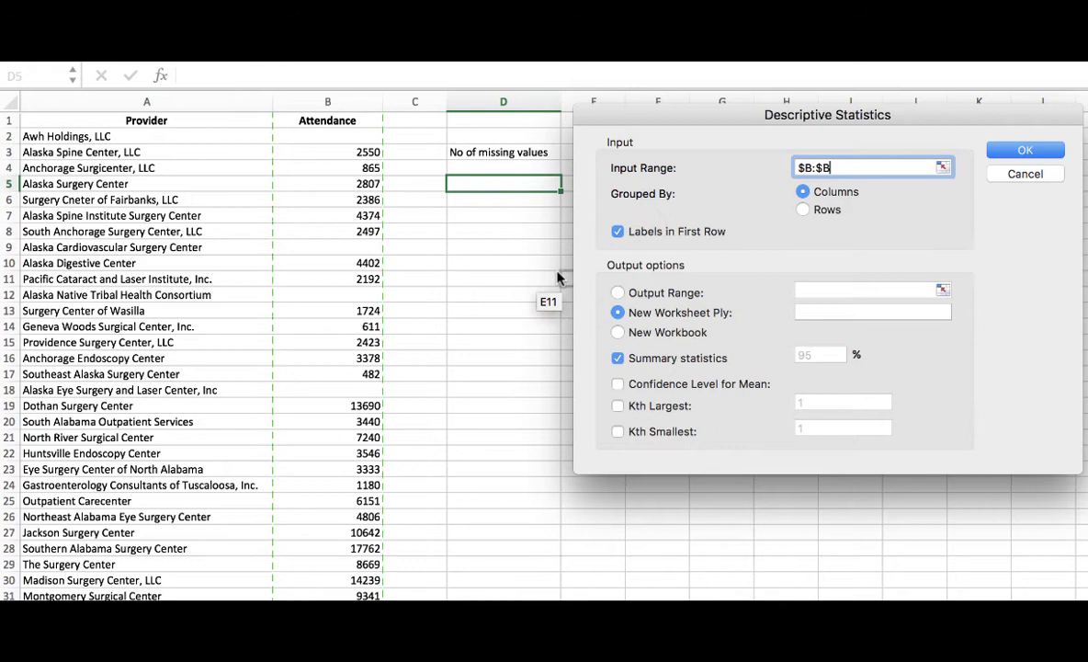
{"action": "left_click", "coordinate": [618, 293]}
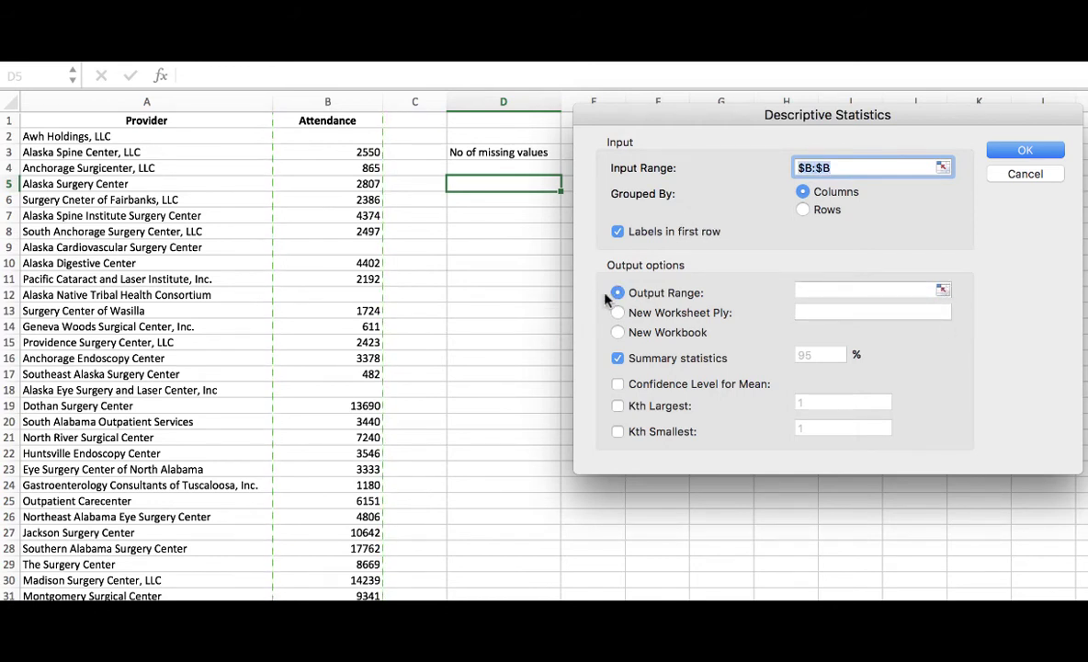
{"action": "left_click", "coordinate": [942, 290]}
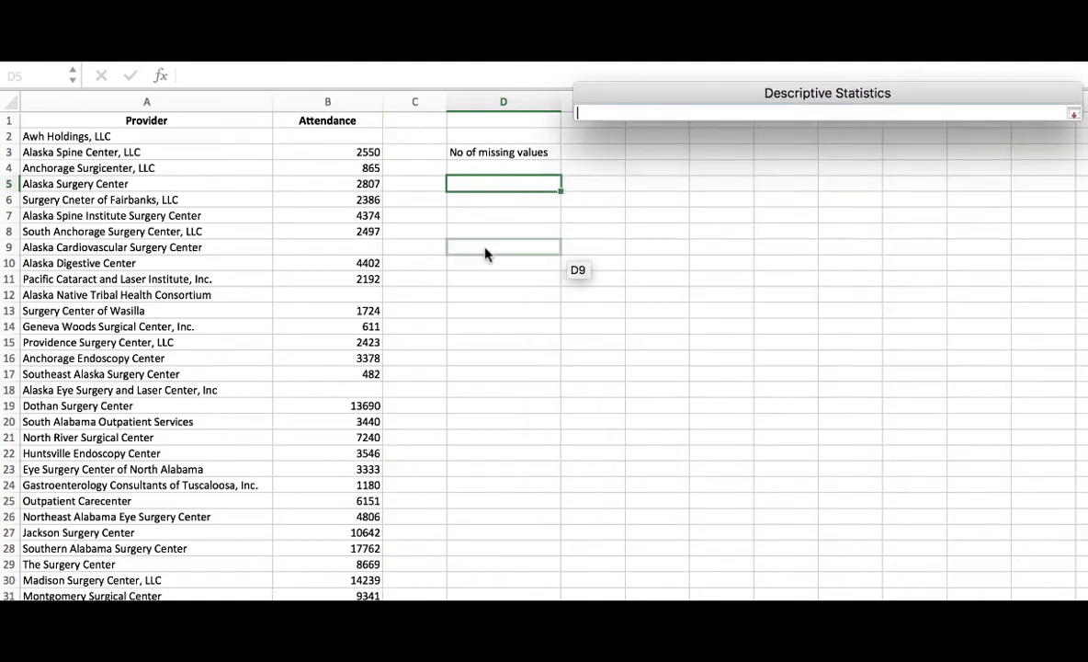
{"action": "left_click_drag", "start_coordinate": [466, 215], "coordinate": [712, 550]}
{"action": "left_click", "coordinate": [1074, 113]}
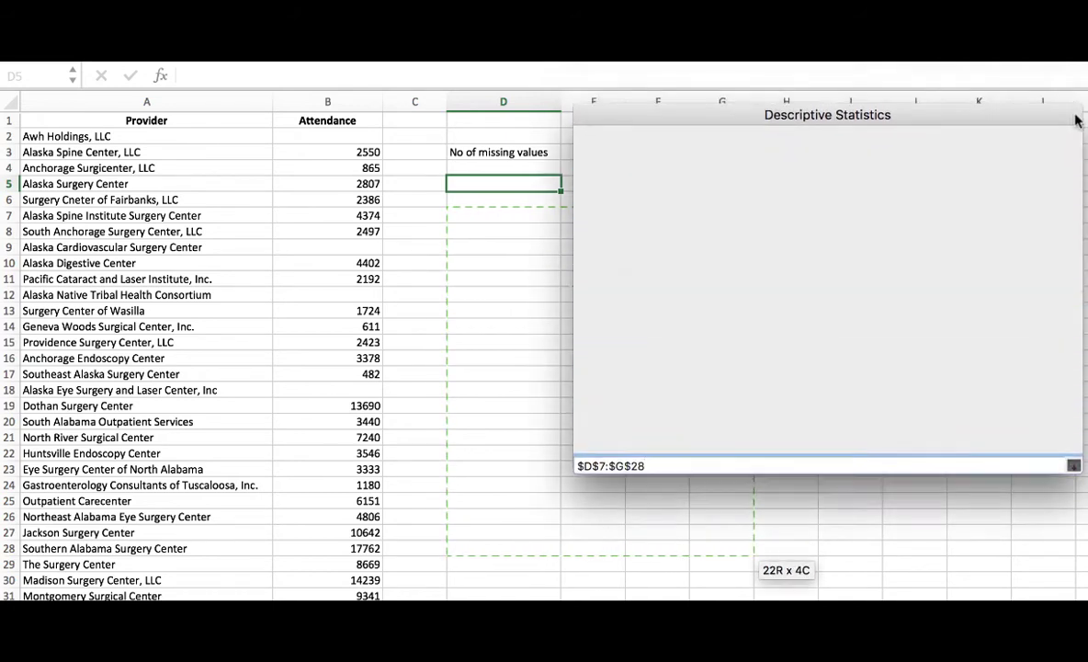
{"action": "mouse_move", "coordinate": [916, 115]}
{"action": "left_mouse_down"}
{"action": "mouse_move", "coordinate": [939, 120]}
{"action": "mouse_move", "coordinate": [923, 124]}
{"action": "left_mouse_up"}
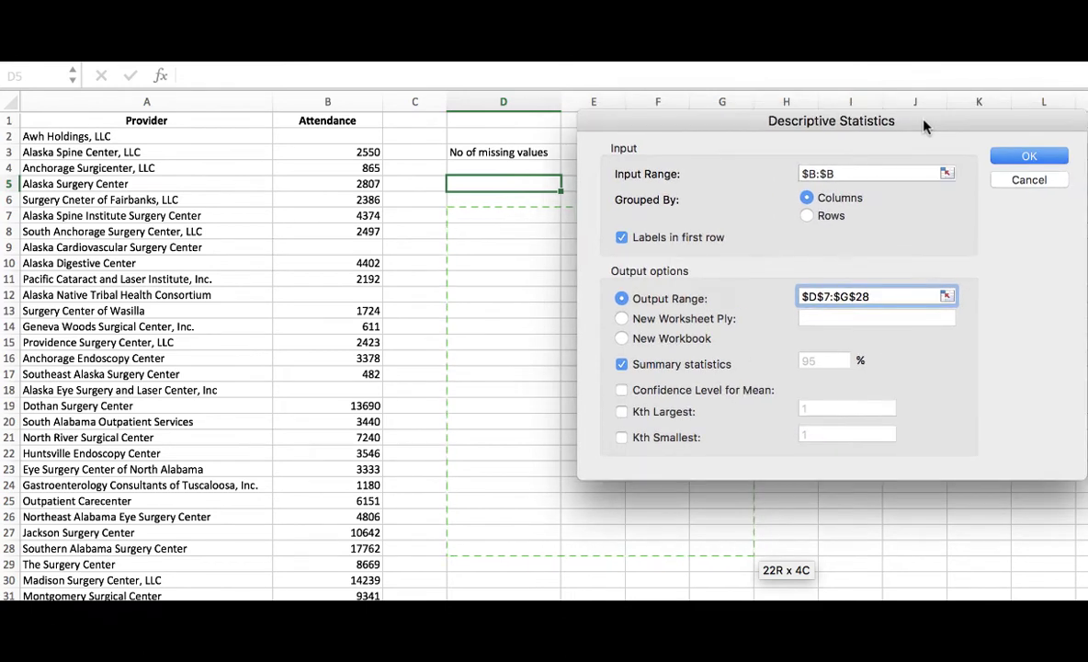
{"action": "left_click", "coordinate": [1029, 156]}
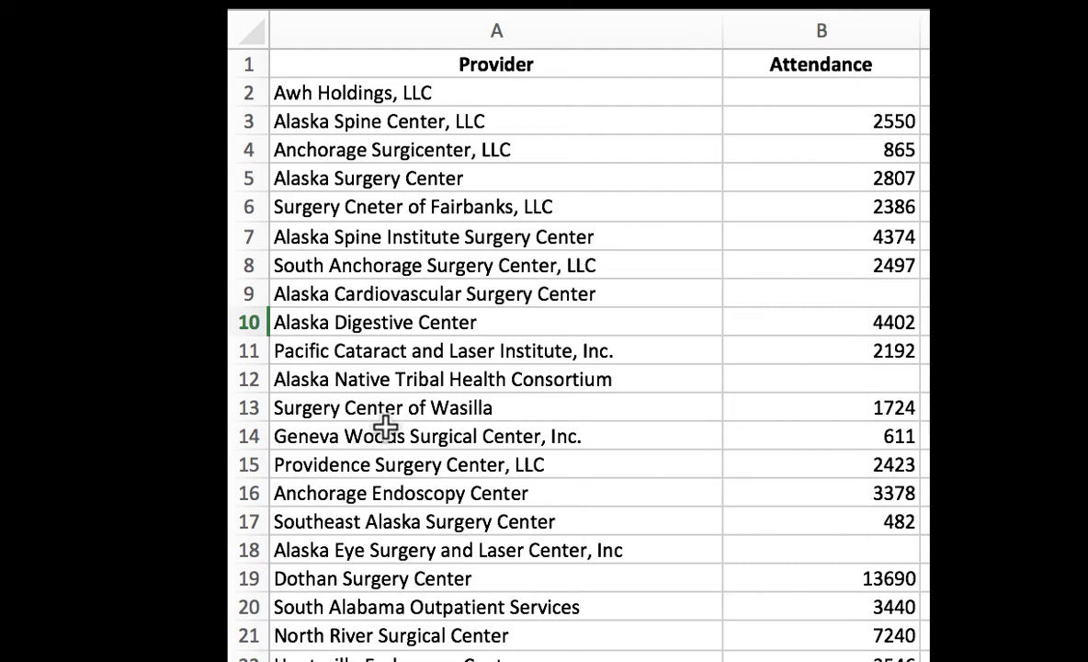
Select the provider names in column A from A2 down to the last filled cell
{"action": "left_click", "coordinate": [374, 92]}
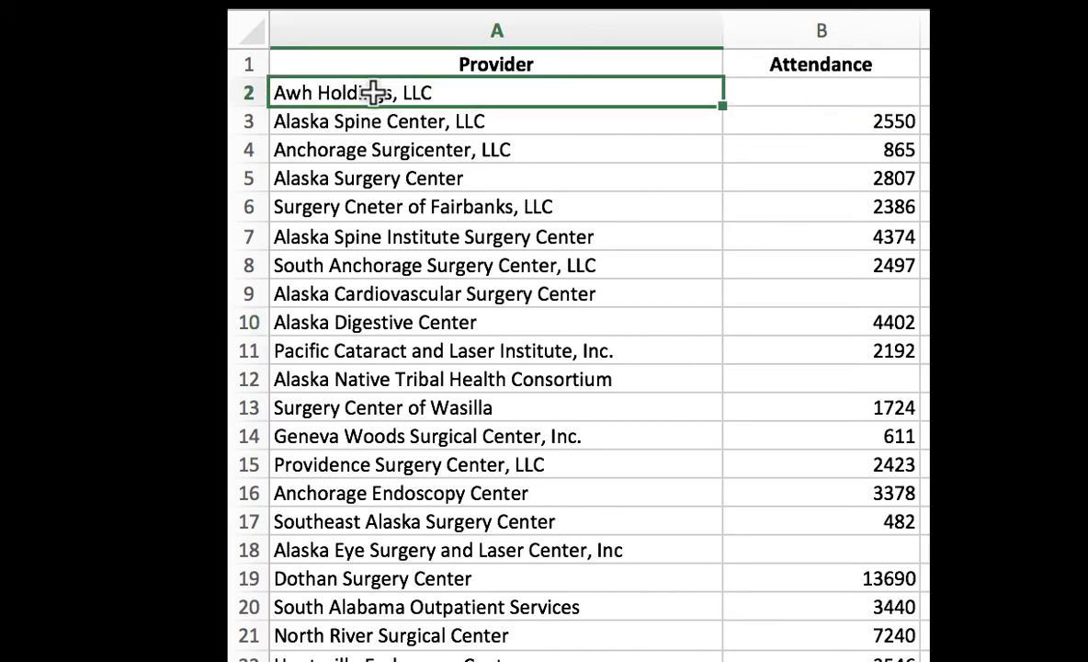
{"action": "key", "text": "ctrl+shift+Down"}
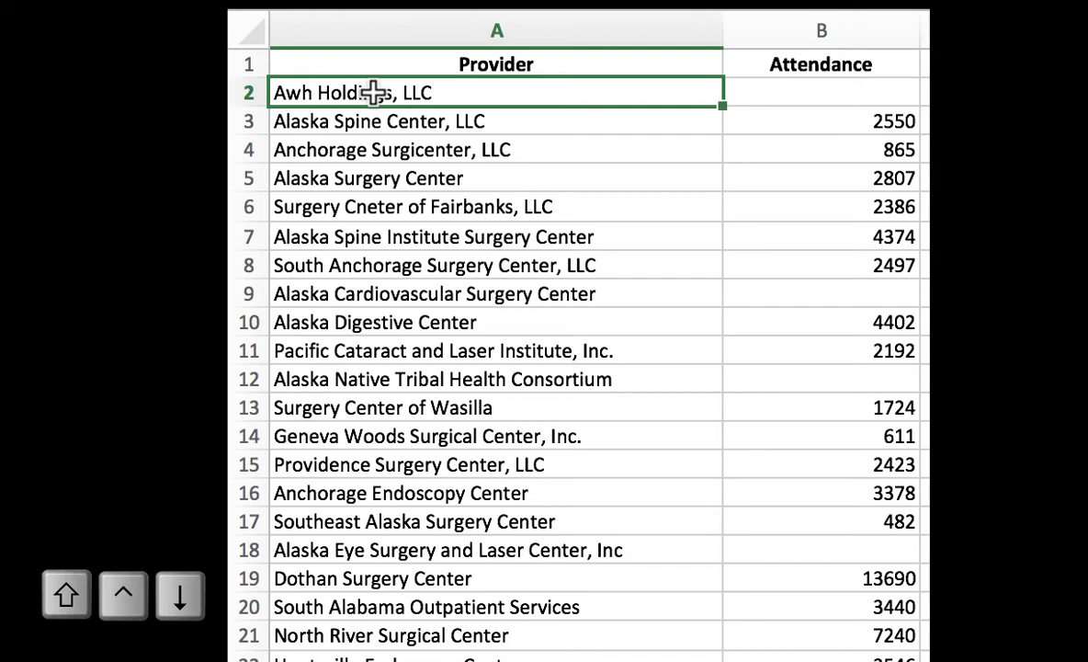
{"action": "key", "text": "ctrl+shift+Down"}
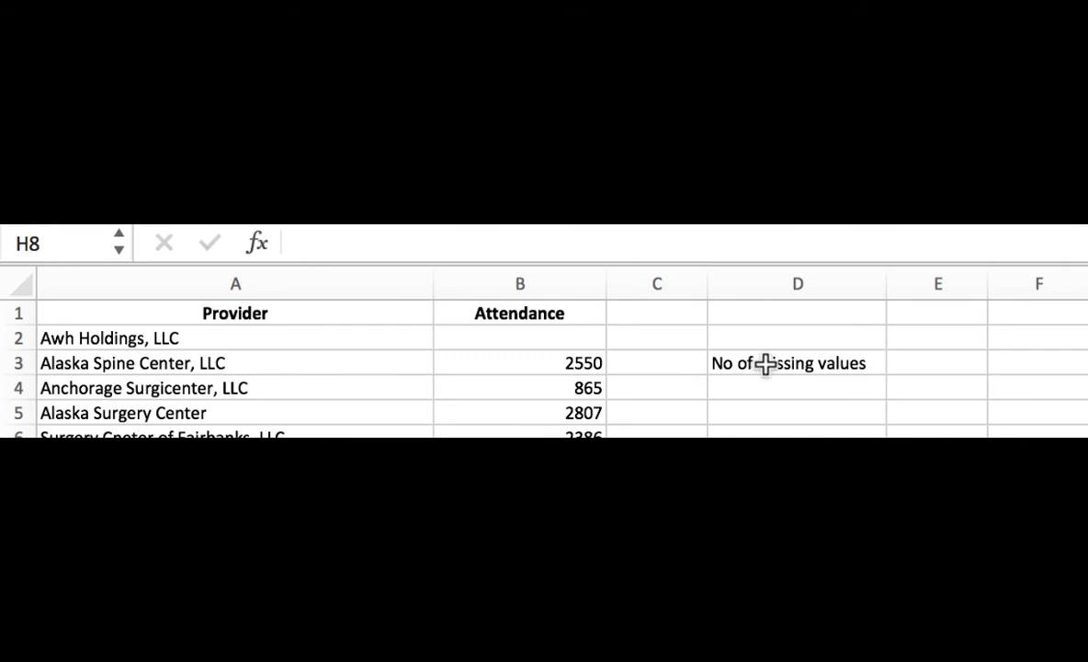
Start a COUNTBLANK formula in cell E3, beside the "No of missing values" label
{"action": "left_click", "coordinate": [923, 361]}
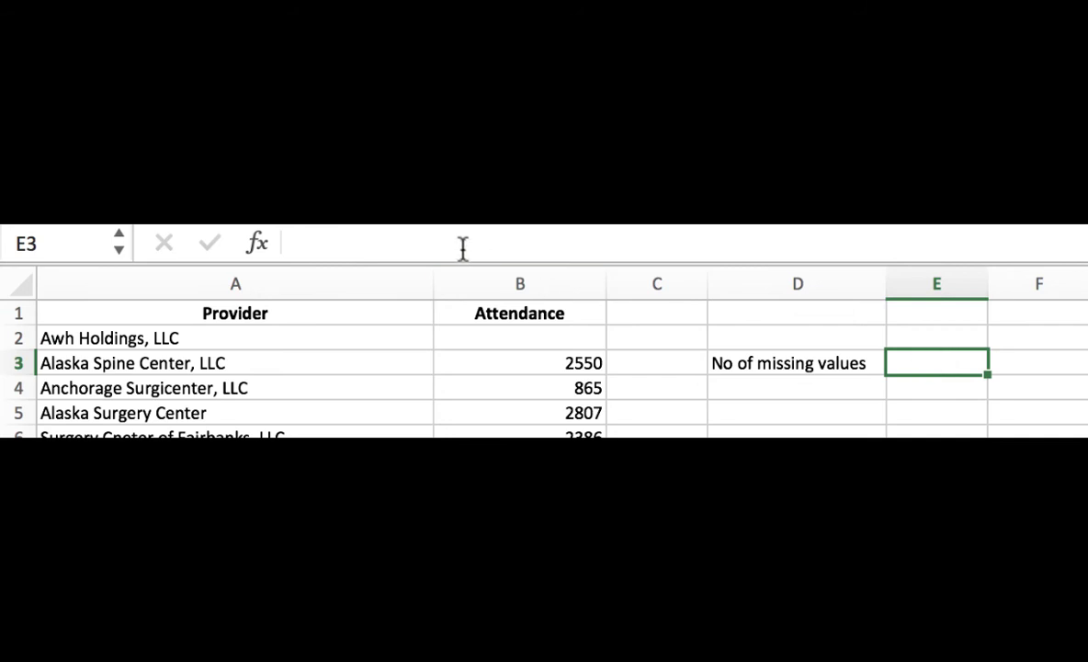
{"action": "left_click", "coordinate": [307, 241]}
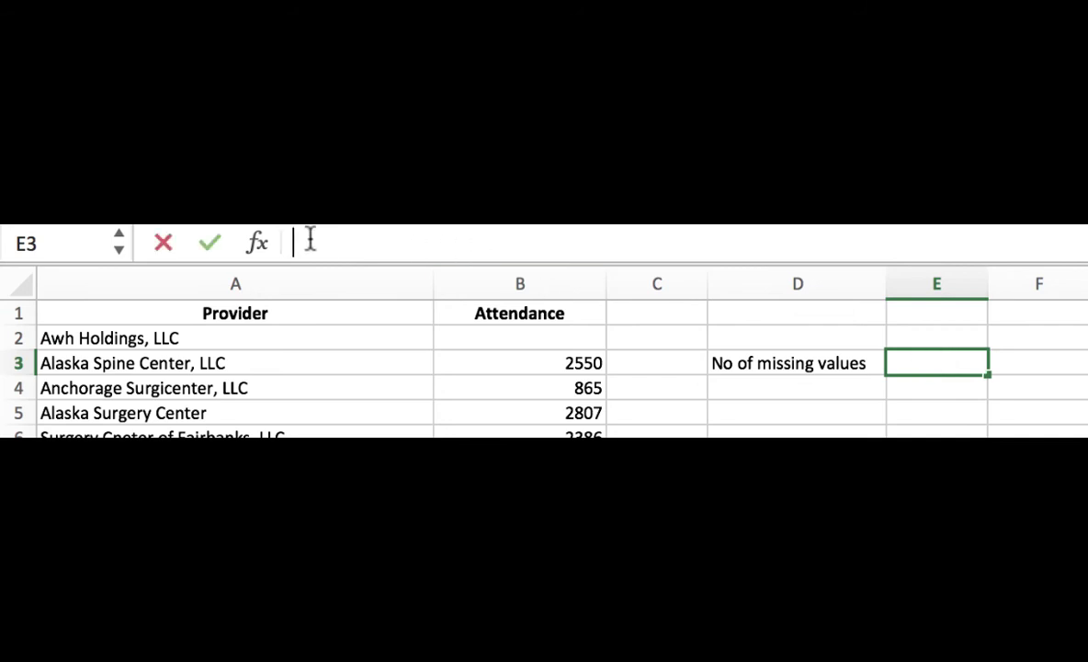
{"action": "type", "text": "="}
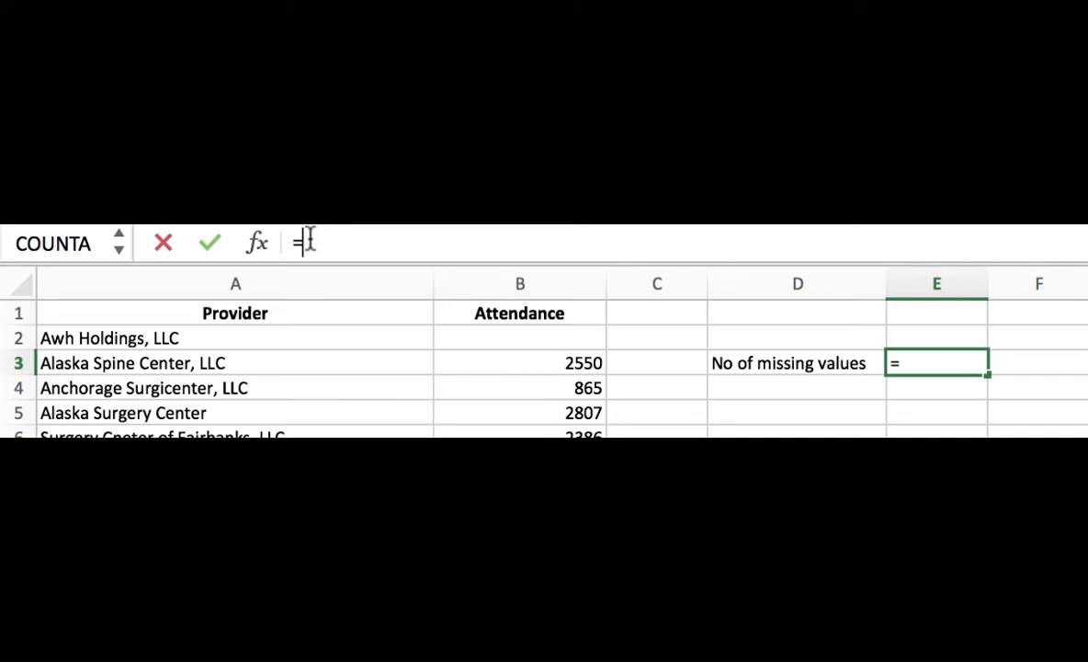
{"action": "type", "text": "cv"}
{"action": "key", "text": "BackSpace"}
{"action": "type", "text": "o"}
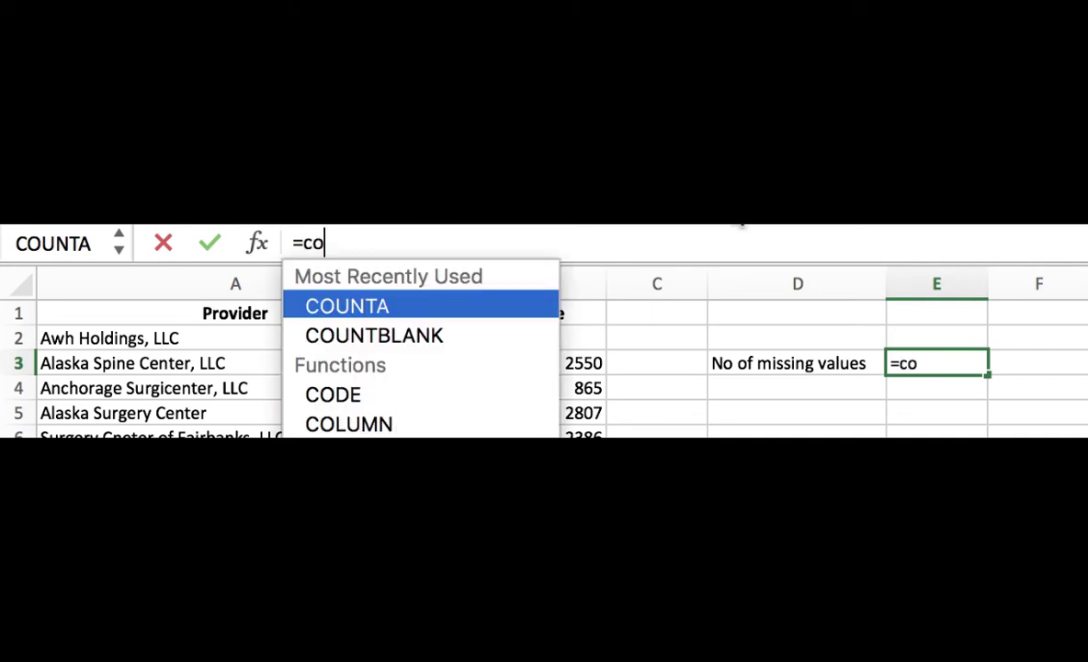
{"action": "type", "text": "u"}
{"action": "double_click", "coordinate": [354, 336]}
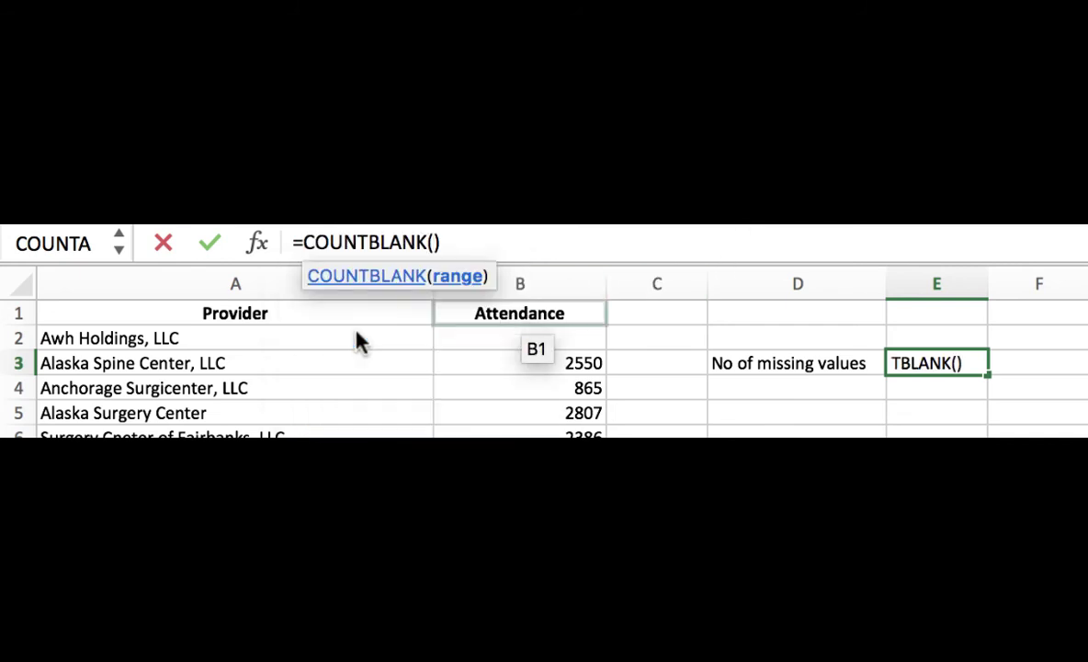
Set the COUNTBLANK range to B2:B5292 and confirm the formula
{"action": "left_click", "coordinate": [550, 339]}
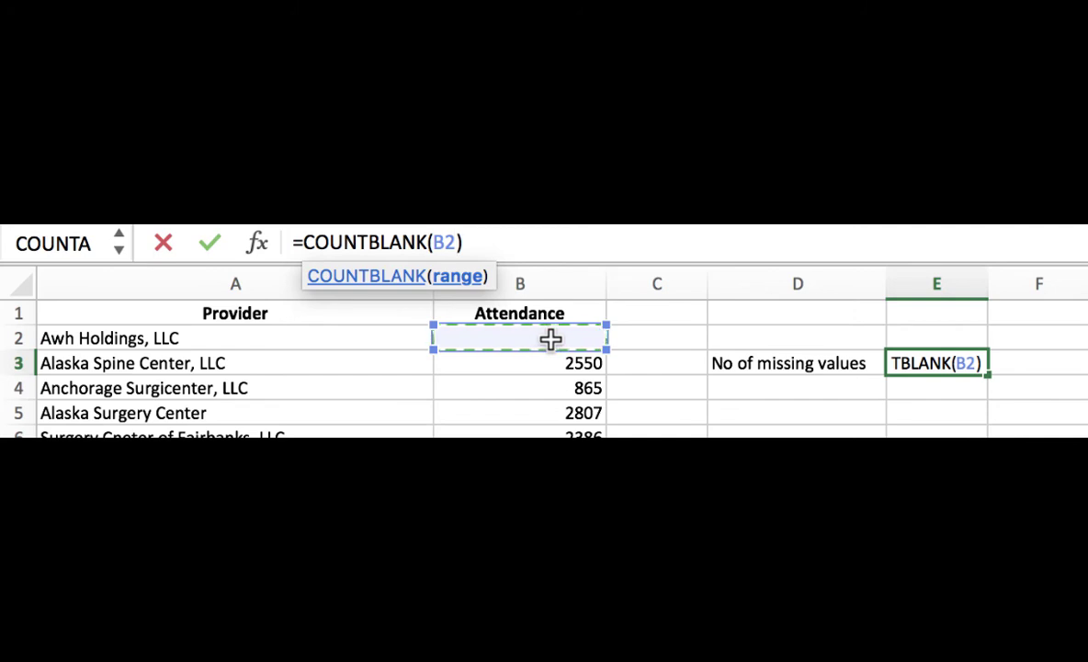
{"action": "type", "text": ":"}
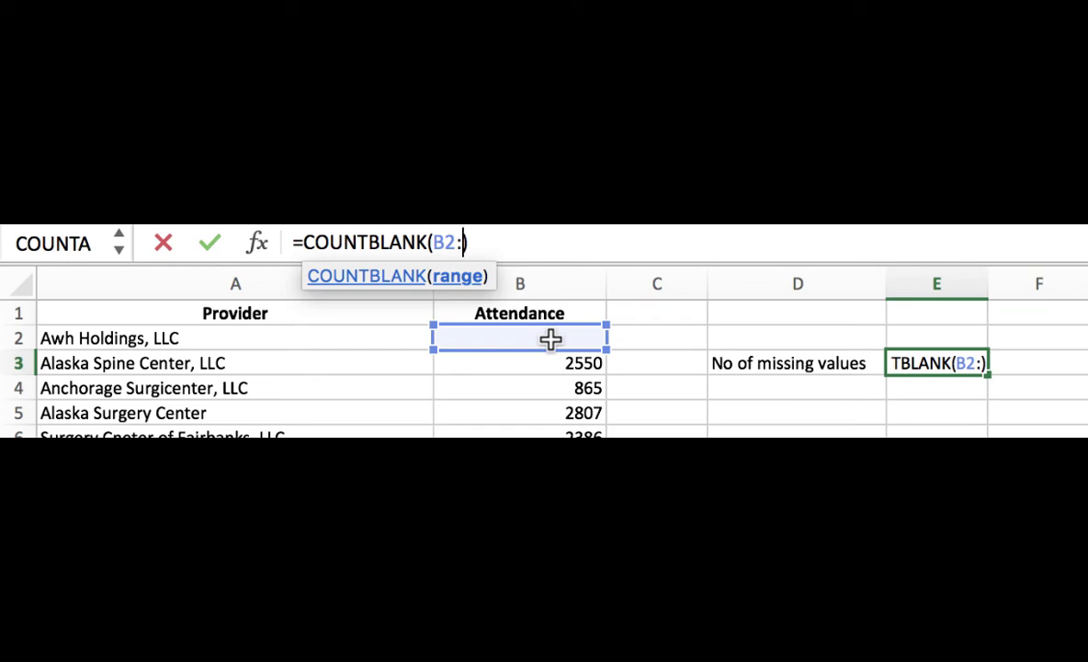
{"action": "type", "text": "B"}
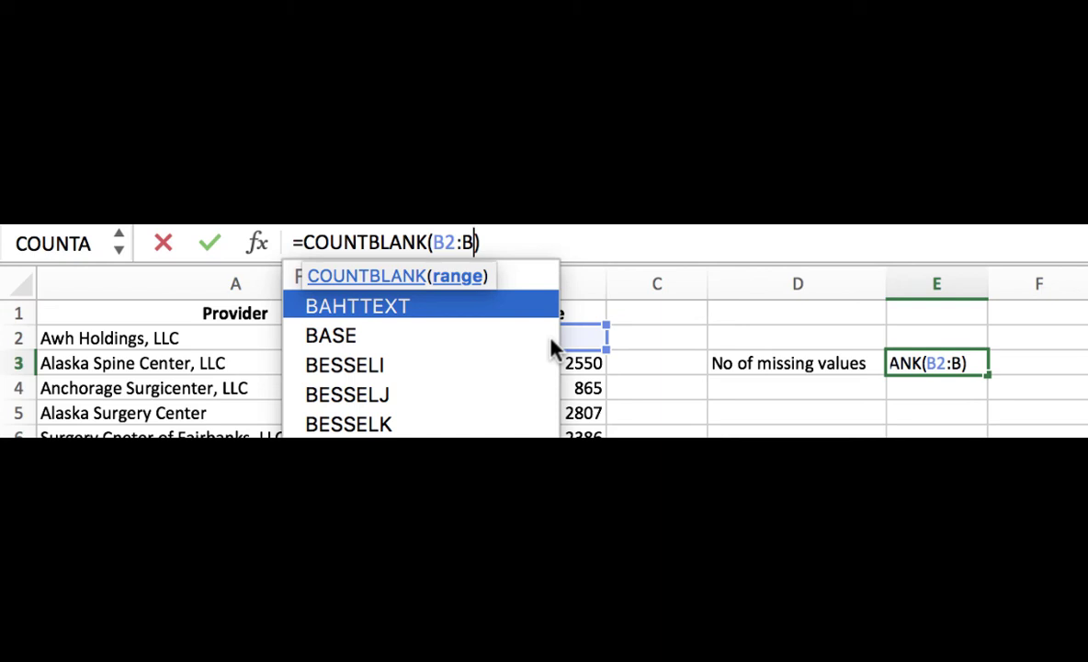
{"action": "type", "text": "52"}
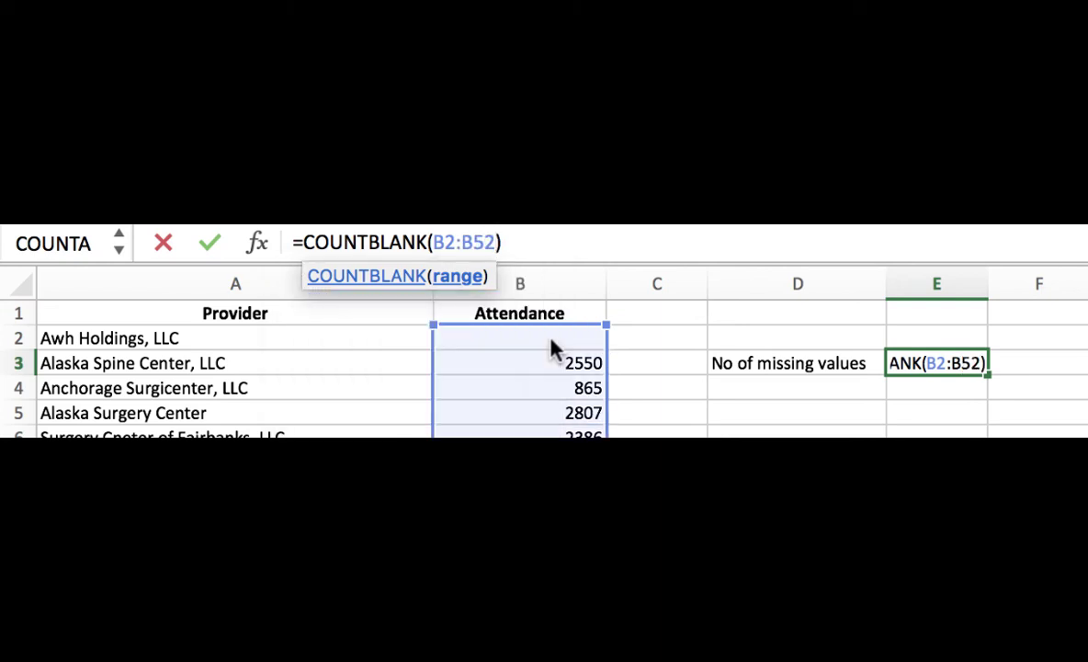
{"action": "type", "text": "92"}
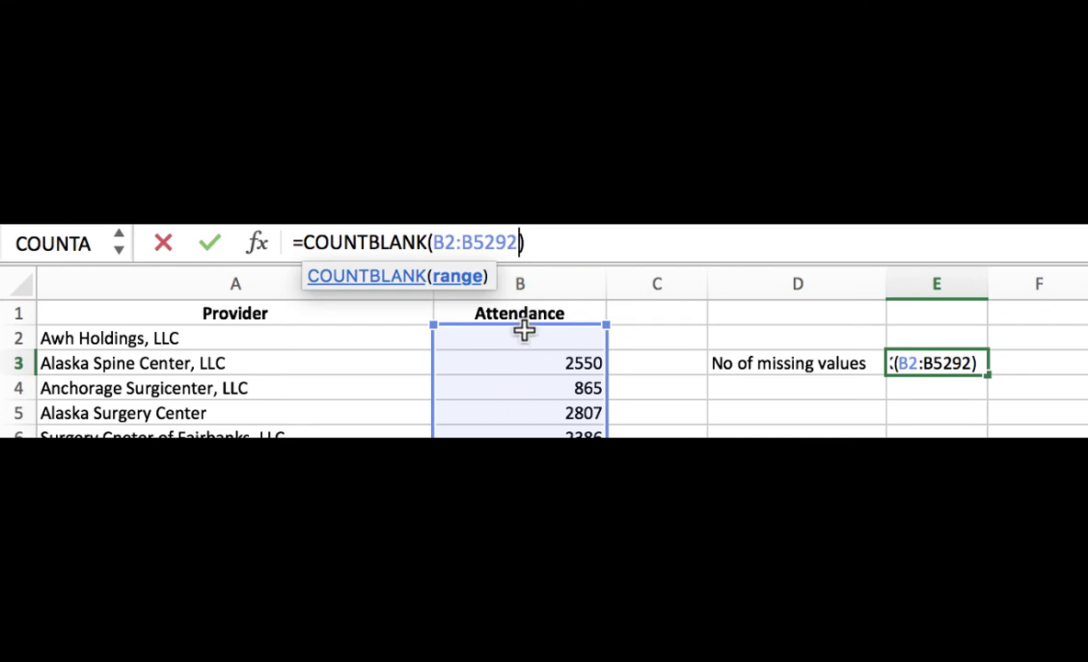
{"action": "left_click", "coordinate": [209, 245]}
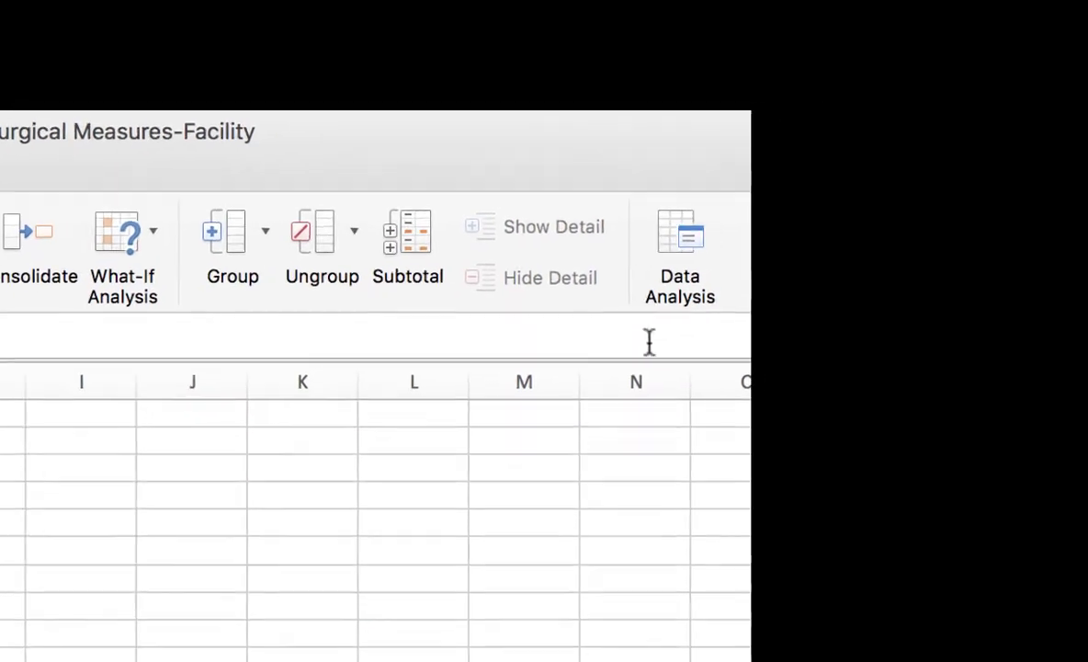
Open the Data Analysis tool list
{"action": "left_click", "coordinate": [678, 272]}
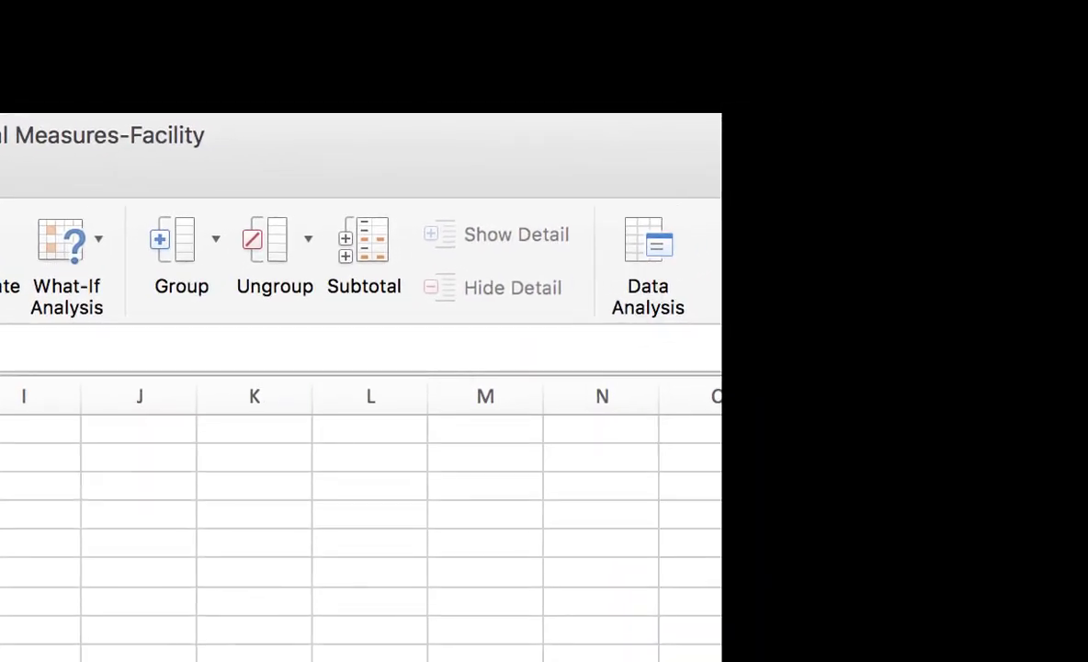